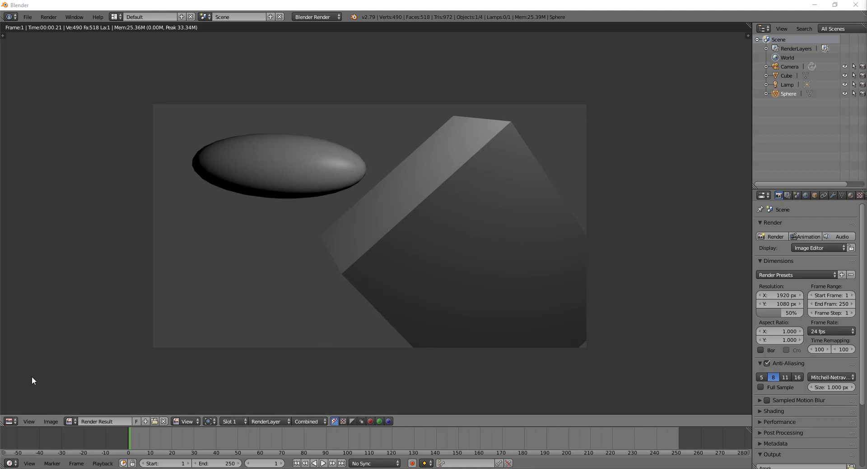
Open the Editor Type menu for the area showing the 1920×1080 render result.
left_click(13, 421)
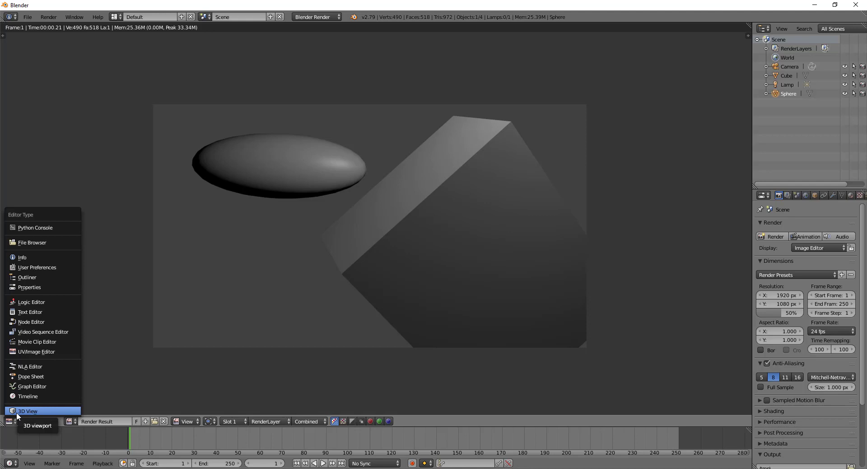
Switch the render area to a free 3D View and orbit around the sphere, cube, camera and lamp.
left_click(27, 411)
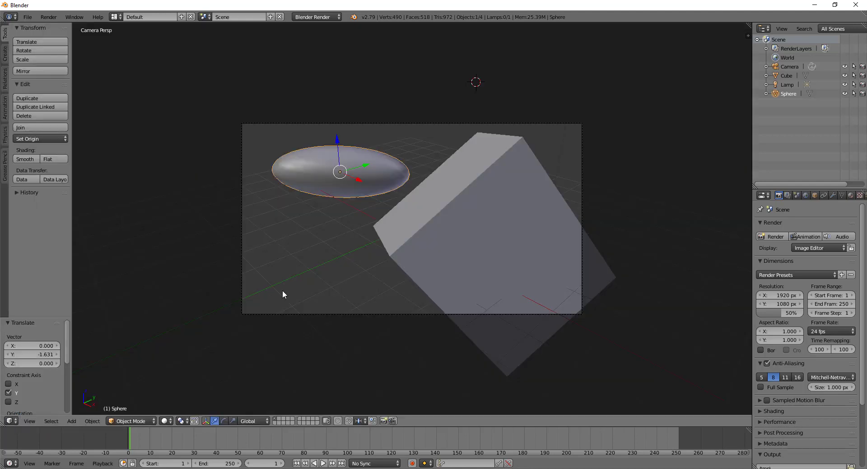
key("KP_0")
mouse_move(406, 244)
middle_mouse_down()
mouse_move(325, 279)
mouse_move(325, 231)
mouse_move(400, 240)
mouse_move(406, 274)
mouse_move(358, 265)
middle_mouse_up()
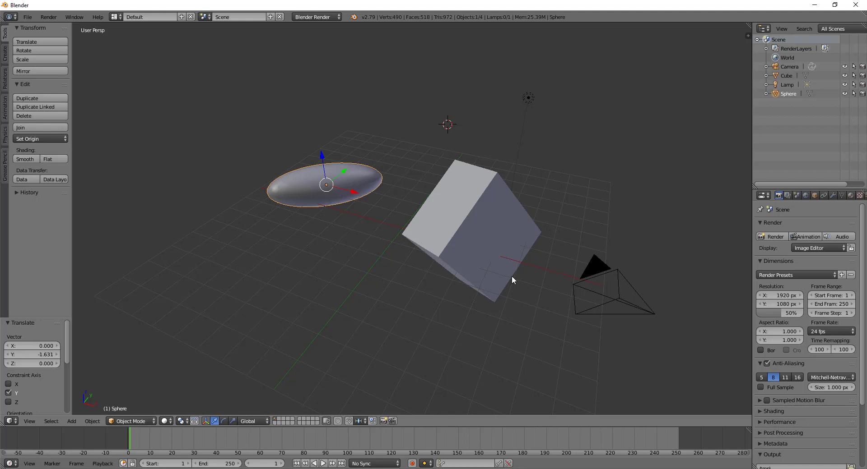
mouse_move(518, 253)
middle_mouse_down()
mouse_move(499, 236)
mouse_move(561, 238)
mouse_move(402, 258)
middle_mouse_up()
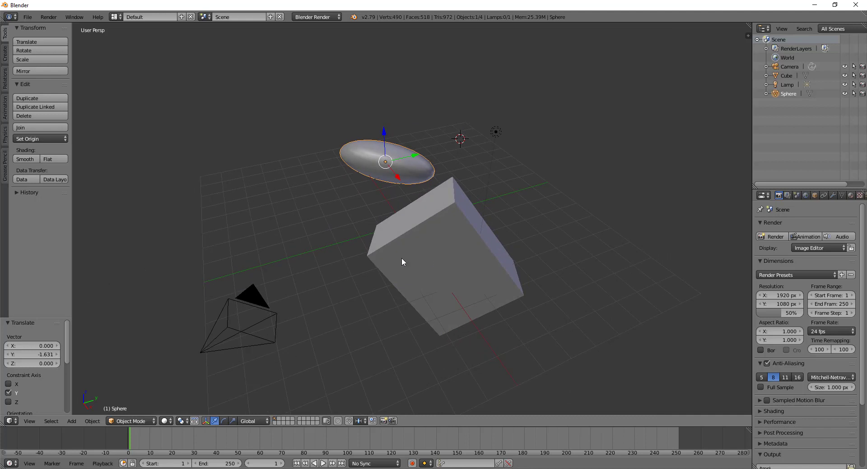
middle_click_drag(235, 229, 305, 219)
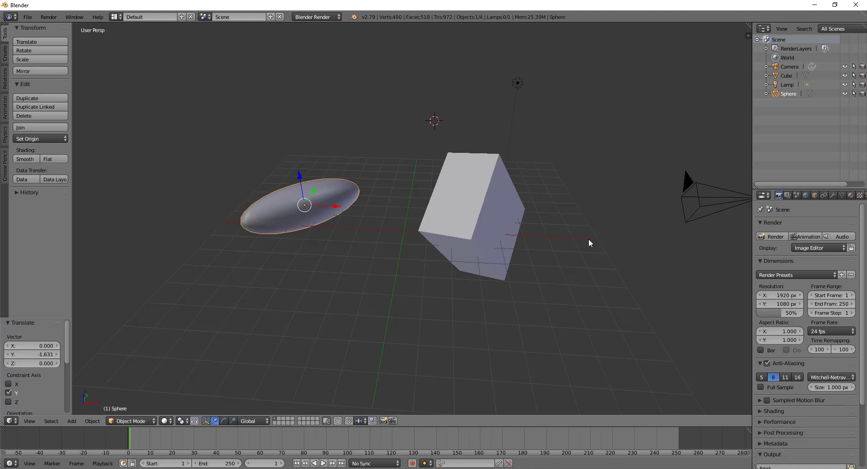
mouse_move(580, 261)
middle_mouse_down()
mouse_move(424, 246)
mouse_move(354, 254)
mouse_move(253, 238)
mouse_move(511, 237)
mouse_move(603, 250)
mouse_move(478, 220)
middle_mouse_up()
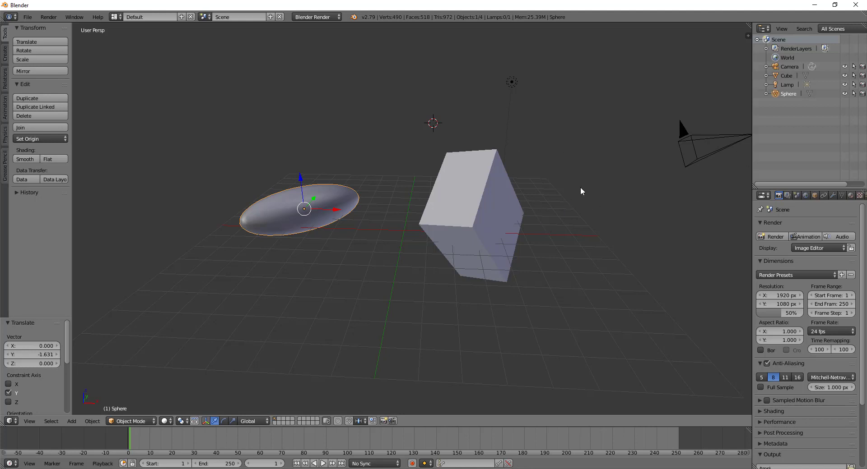
mouse_move(580, 191)
middle_mouse_down()
mouse_move(515, 213)
mouse_move(592, 226)
middle_mouse_up()
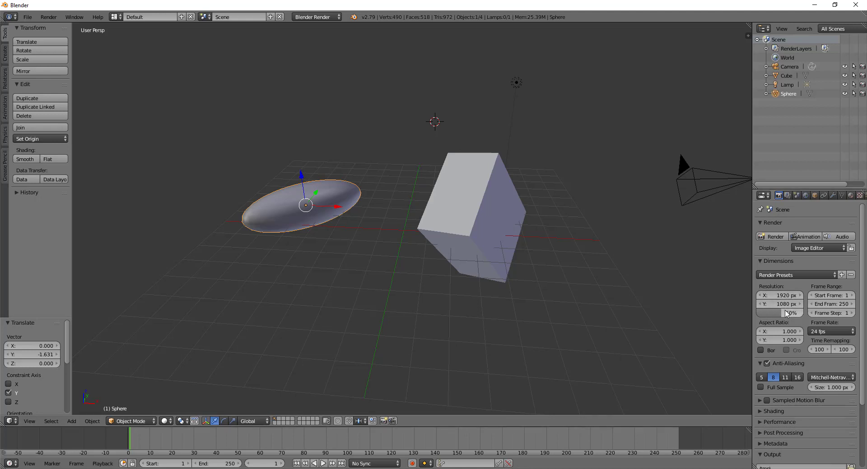
Render the scene at 100% resolution scale.
left_click_drag(781, 317, 806, 317)
left_click(776, 237)
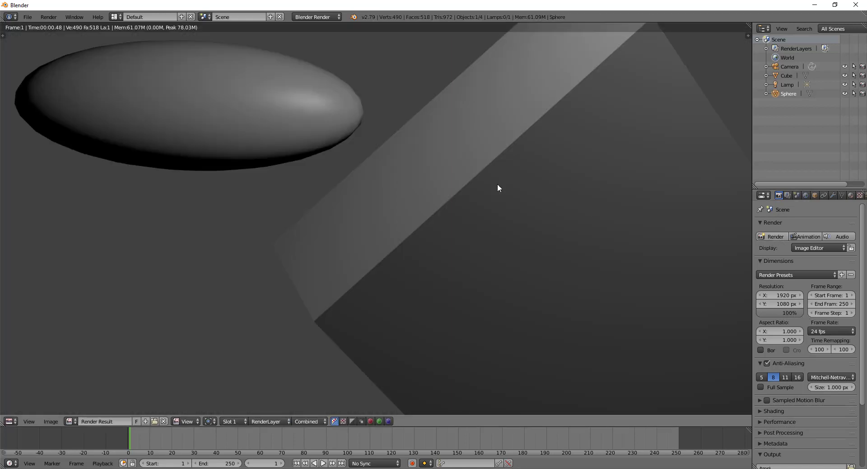
scroll(412, 175, "down", 2)
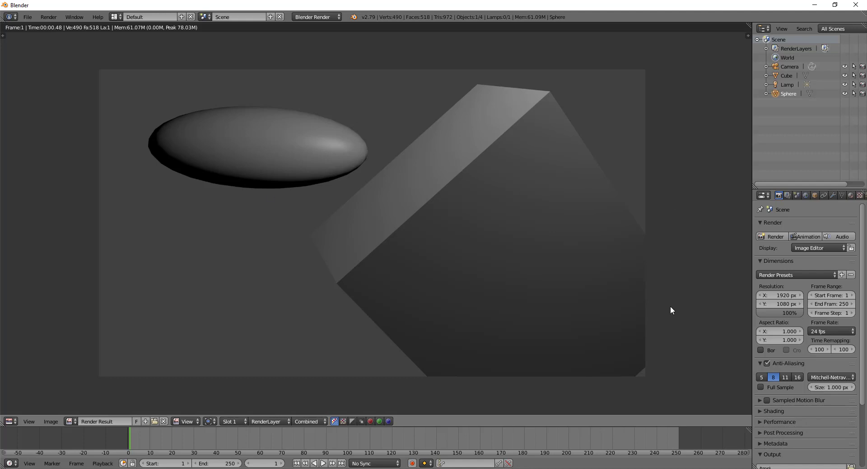
Set the resolution scale back to 50% and render the scene again.
left_click(779, 313)
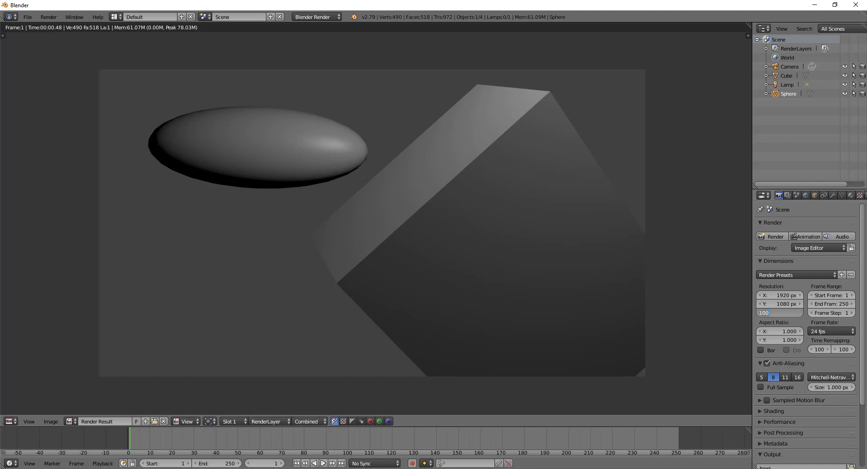
type("50")
key("Return")
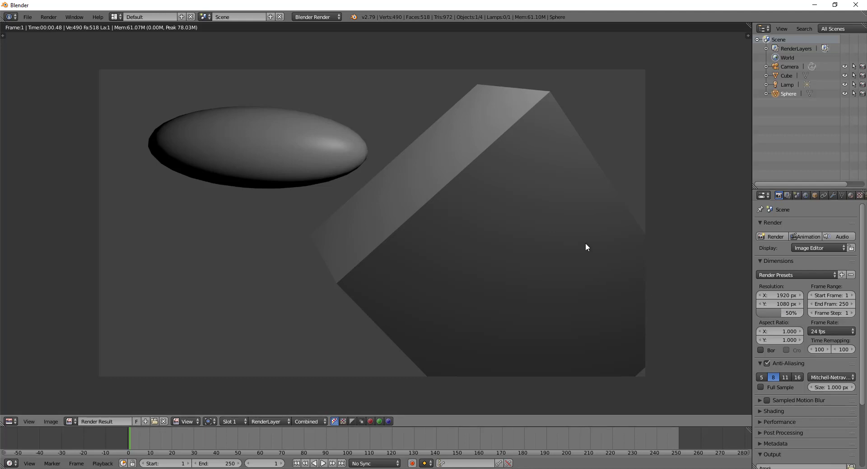
left_click(780, 235)
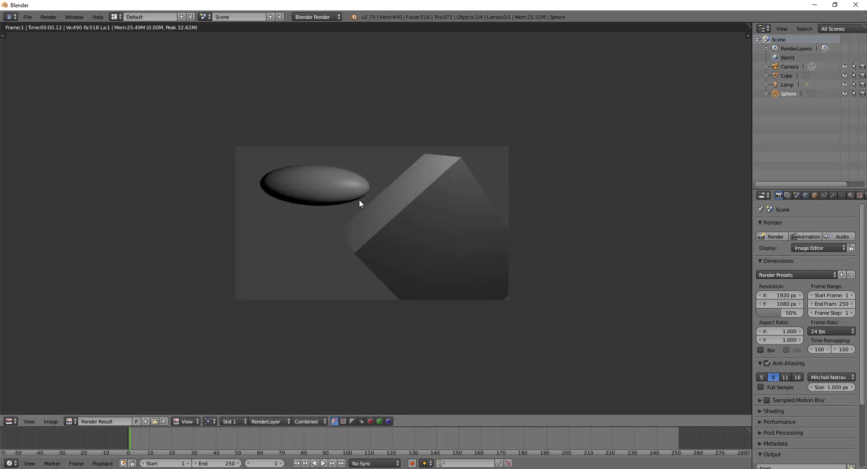
Zoom in and back out on the 50% render in the Image Editor.
scroll(340, 225, "up", 2)
scroll(342, 226, "up", 1)
scroll(343, 226, "down", 1)
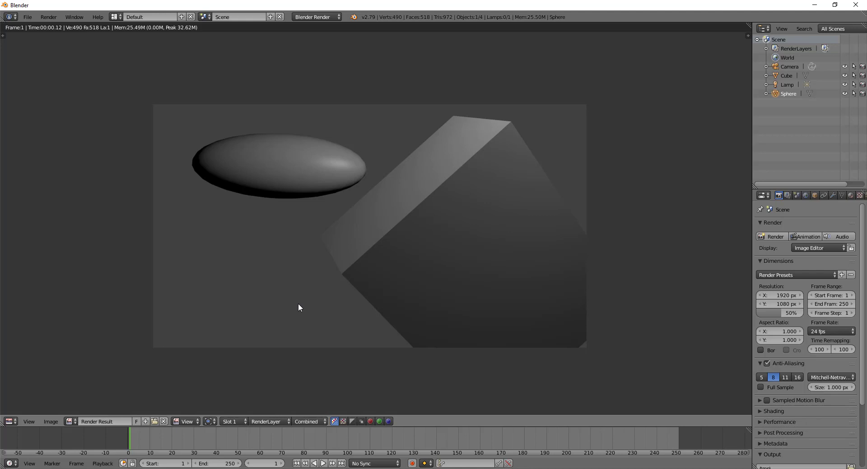
Switch the render area back to the 3D View and scroll down the Render properties.
left_click(10, 422)
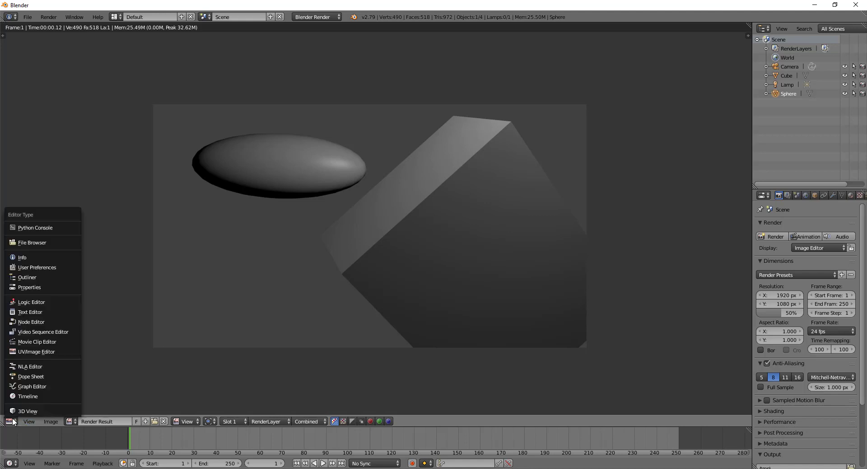
left_click(23, 410)
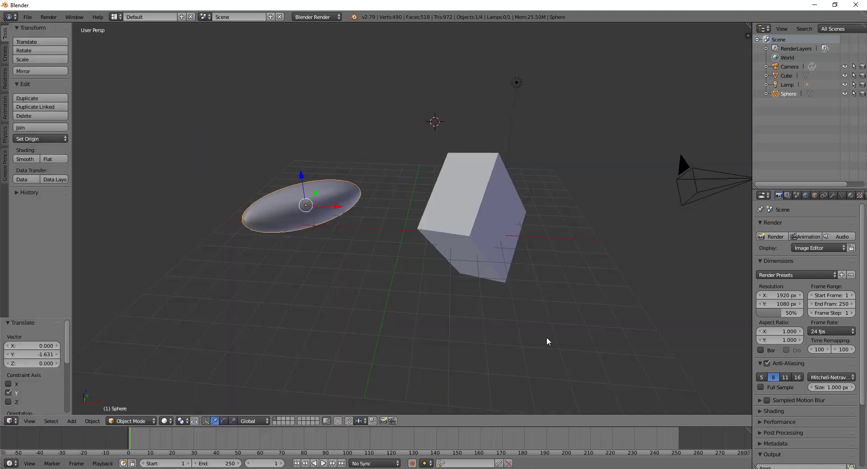
scroll(773, 323, "down", 1)
scroll(774, 324, "down", 1)
scroll(786, 338, "down", 1)
scroll(786, 338, "down", 1)
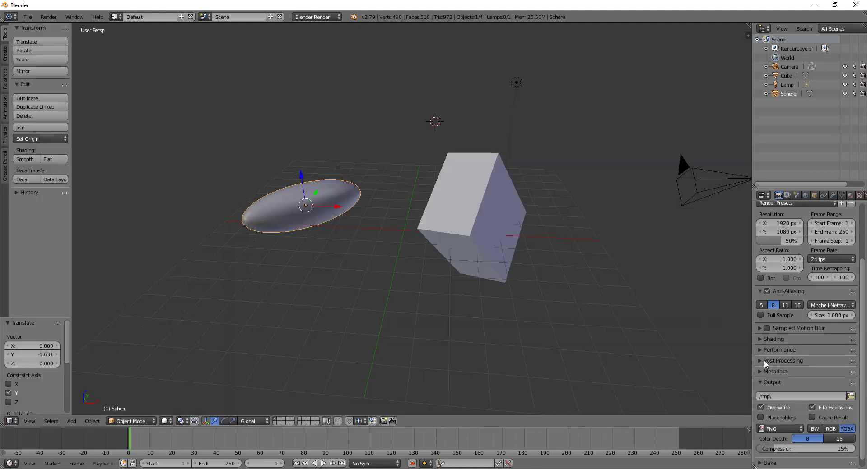
Expand and collapse the Shading and Performance render panels to review their options.
left_click(766, 339)
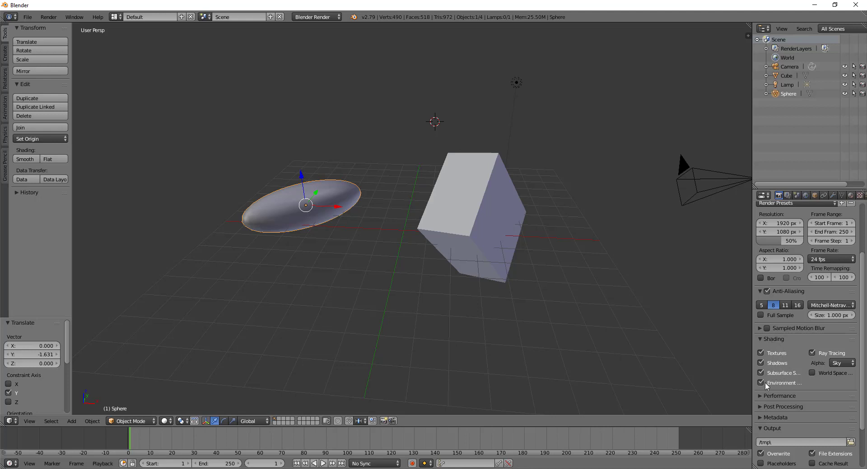
left_click(760, 338)
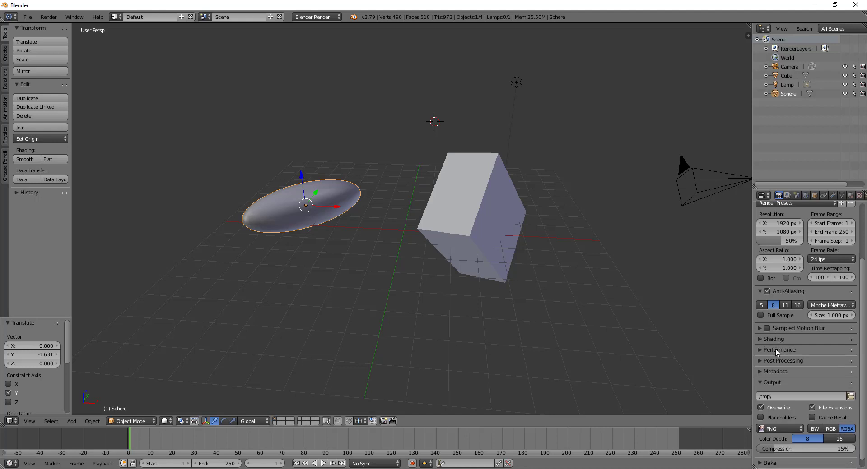
left_click(776, 349)
scroll(776, 349, "down", 1)
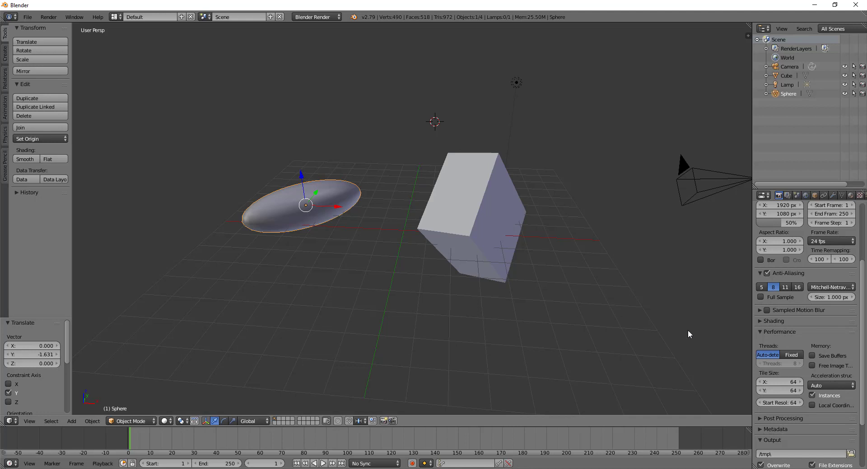
left_click(790, 333)
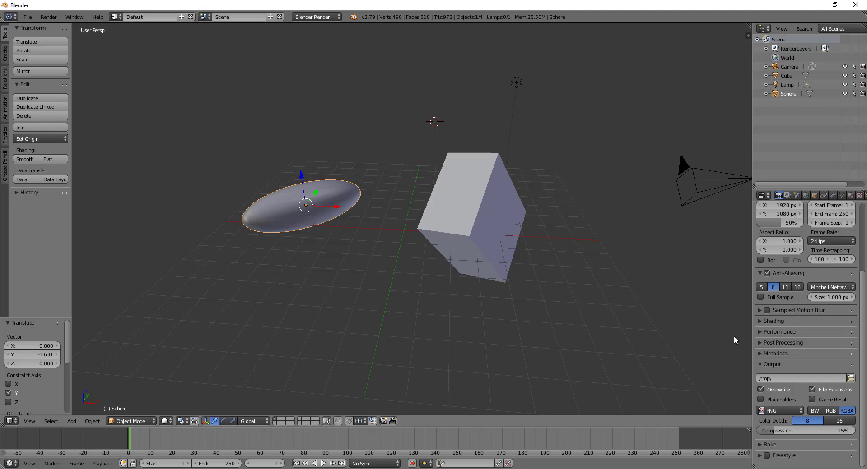
left_click(850, 379)
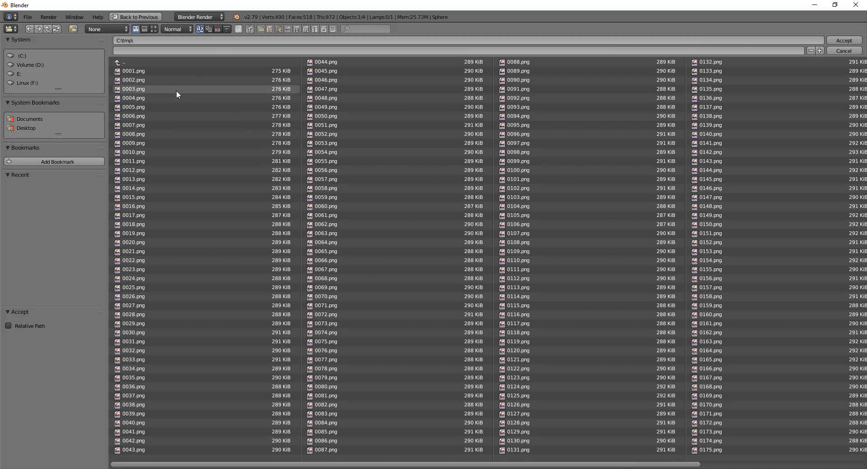
left_click(144, 17)
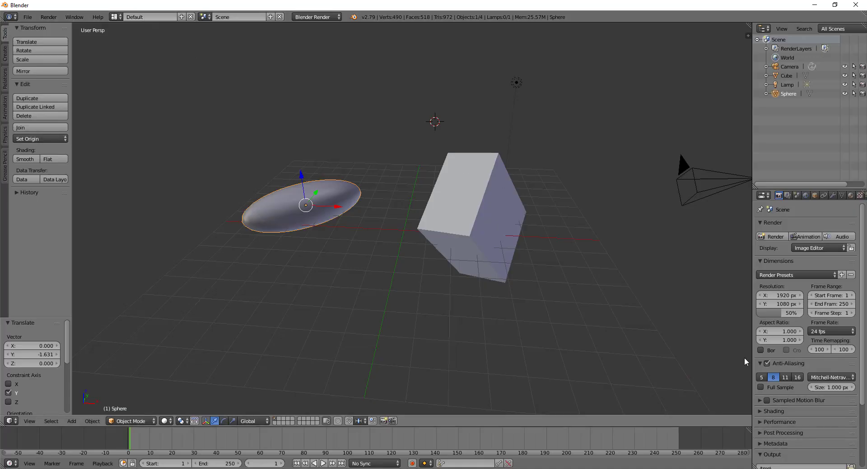
Keep PNG as the output format and raise its compression from 15% to 18%.
scroll(791, 352, "down", 3)
scroll(792, 352, "down", 2)
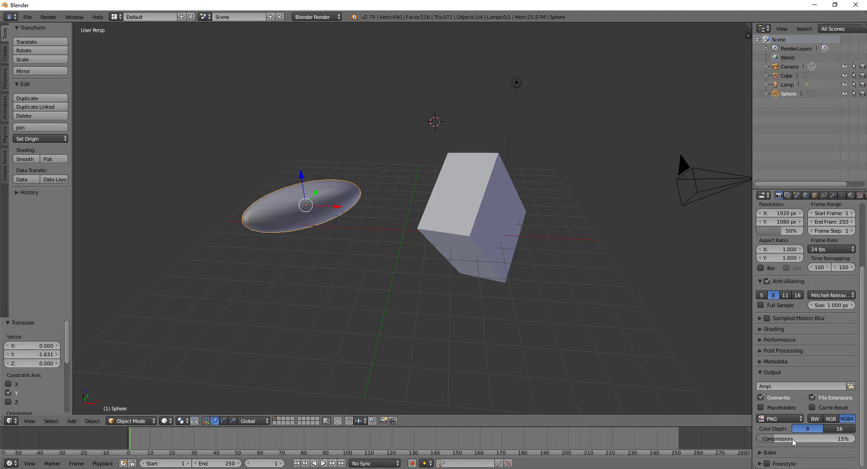
left_click(798, 419)
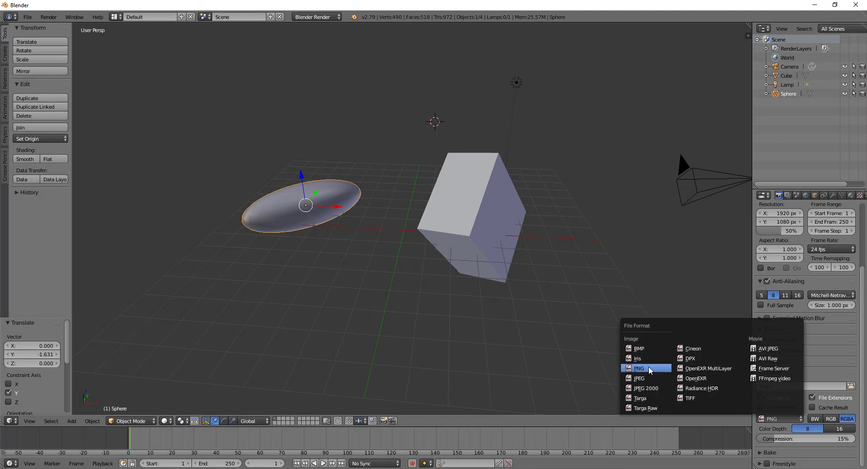
key("Escape")
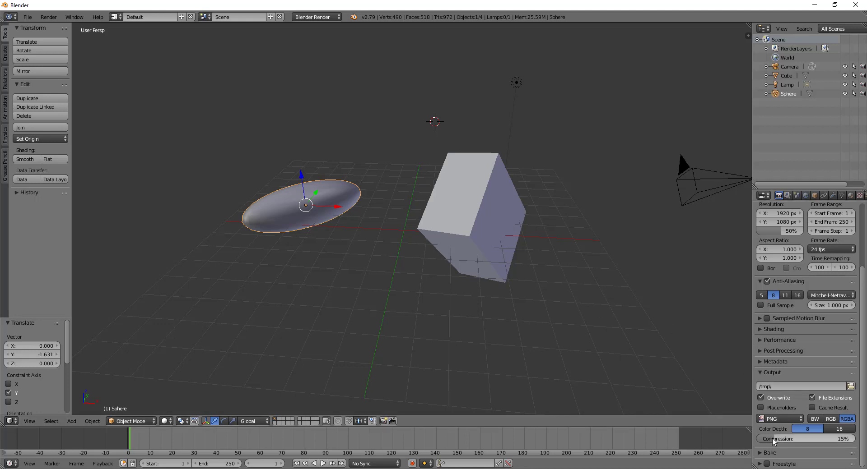
left_click_drag(798, 440, 776, 439)
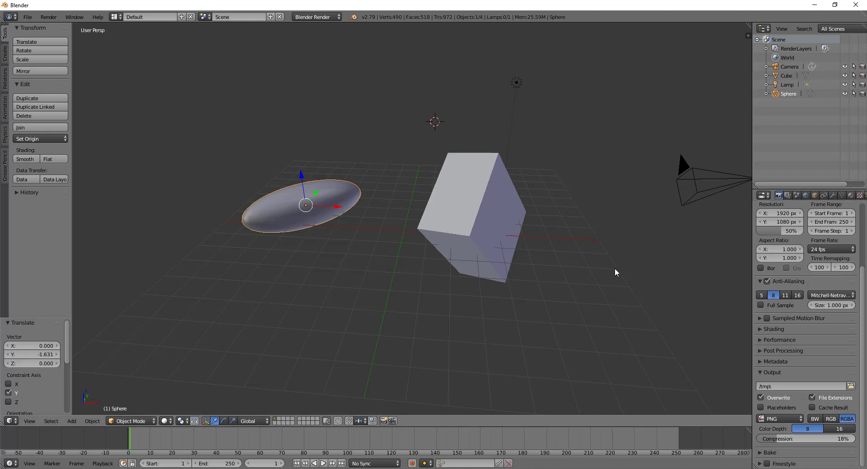
mouse_move(645, 256)
middle_mouse_down()
mouse_move(552, 246)
mouse_move(636, 247)
middle_mouse_up()
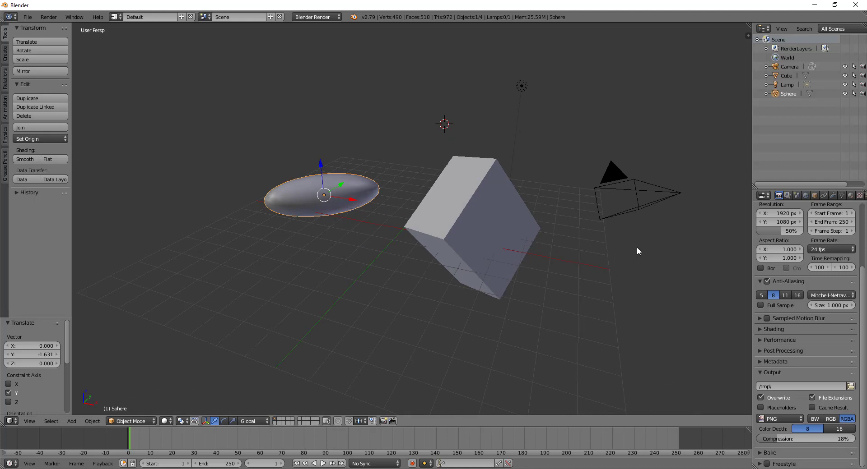
Render the grey tilted cube and flattened sphere at 50% of 1920×1080.
scroll(797, 293, "up", 5)
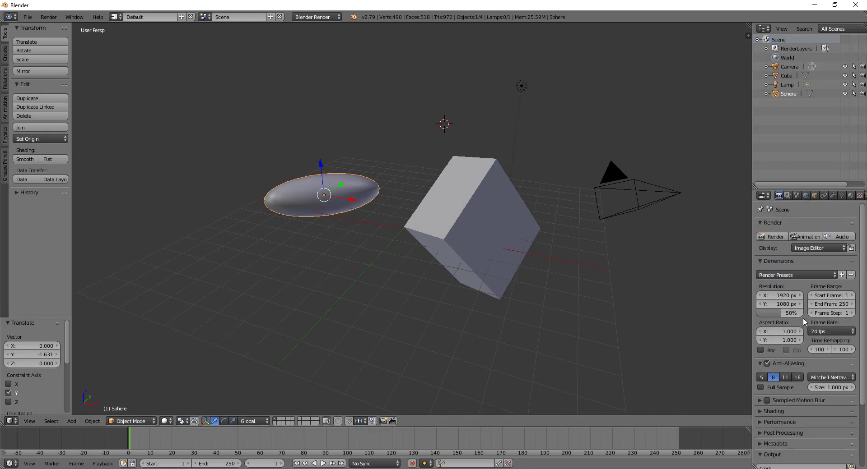
left_click(776, 236)
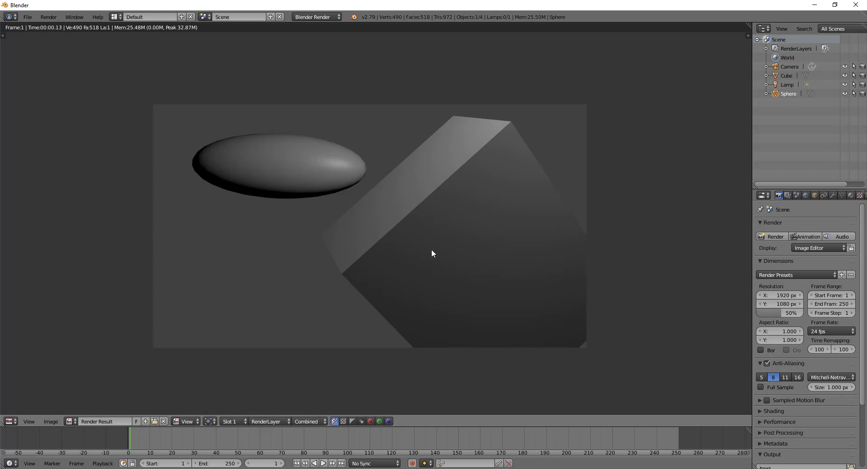
left_click(50, 424)
Switch the render area back to the 3D View and orbit around the scene.
left_click(10, 422)
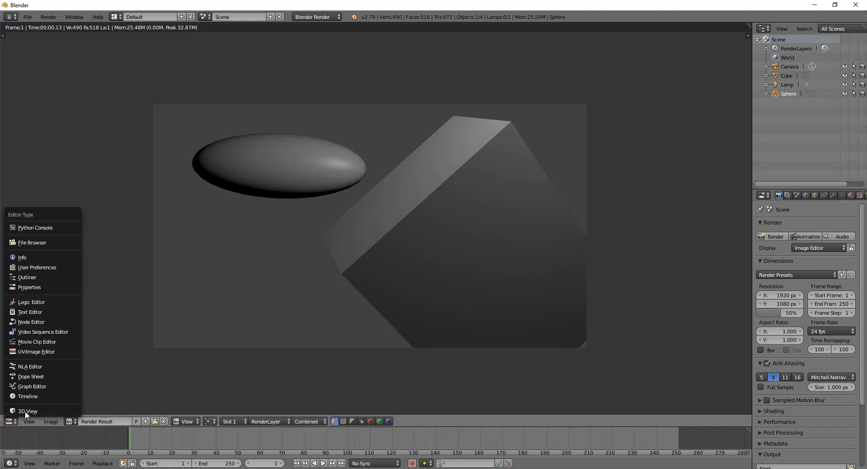
left_click(26, 413)
middle_click_drag(476, 287, 503, 286)
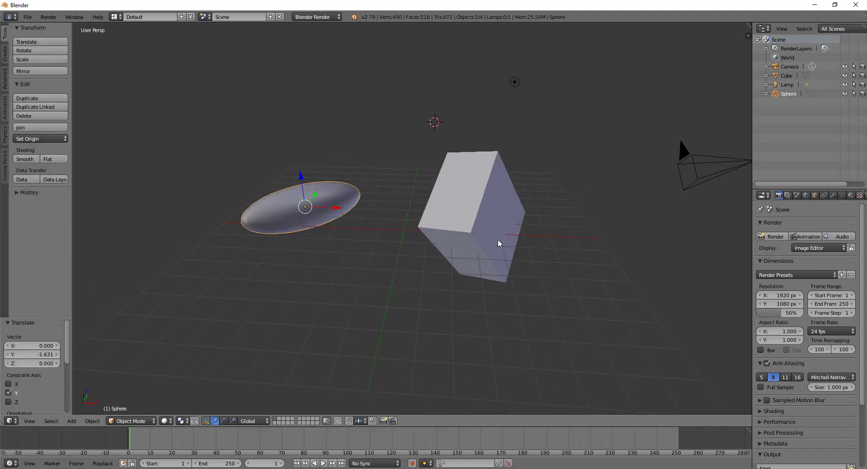
middle_click_drag(497, 239, 413, 233)
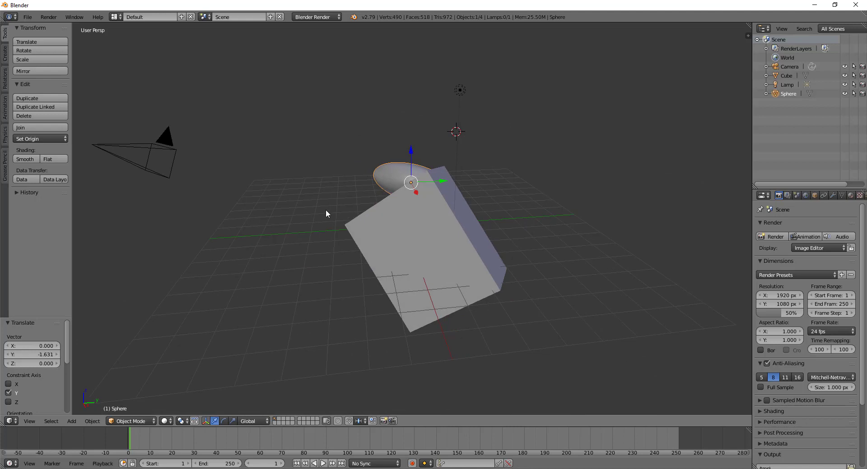
mouse_move(326, 209)
middle_mouse_down()
mouse_move(413, 202)
mouse_move(437, 223)
middle_mouse_up()
middle_click_drag(494, 177, 470, 178)
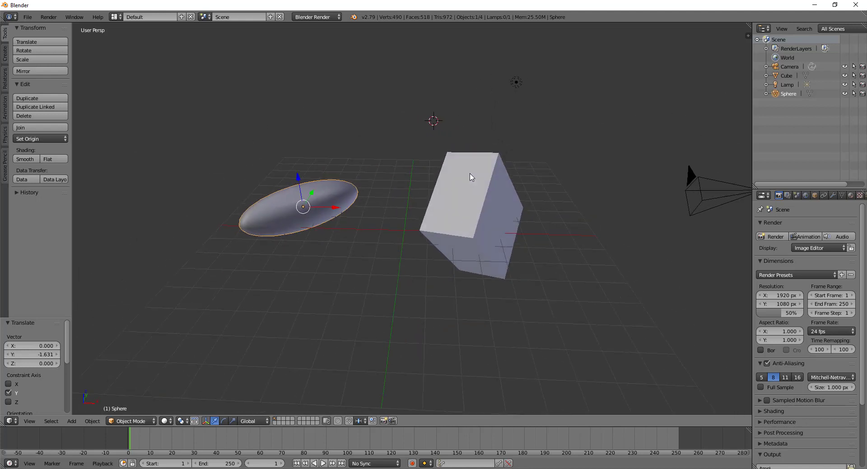
Select the tilted cube and widen the outliner and properties panels.
right_click(483, 201)
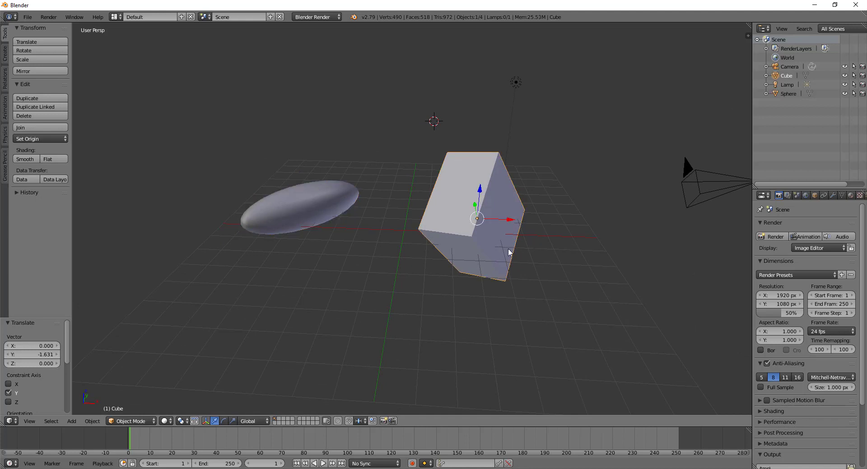
mouse_move(509, 249)
middle_mouse_down()
mouse_move(291, 225)
mouse_move(333, 235)
mouse_move(259, 204)
middle_mouse_up()
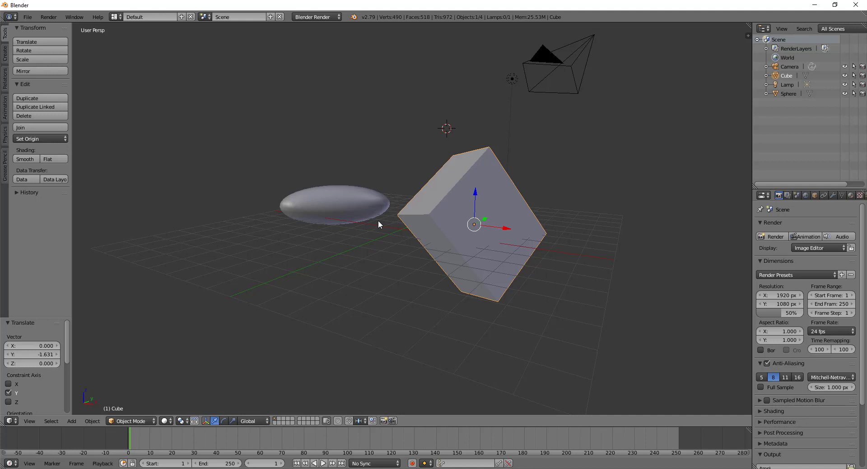
middle_click_drag(378, 221, 395, 242)
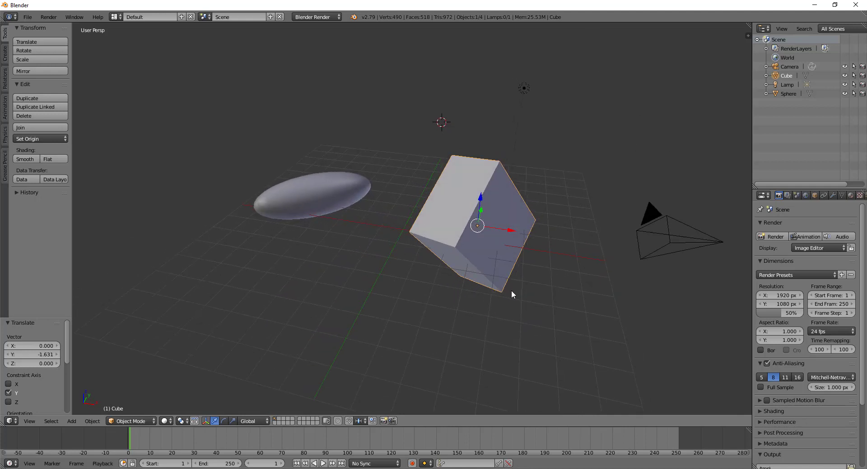
mouse_move(511, 290)
middle_mouse_down()
mouse_move(501, 219)
mouse_move(477, 283)
mouse_move(499, 291)
middle_mouse_up()
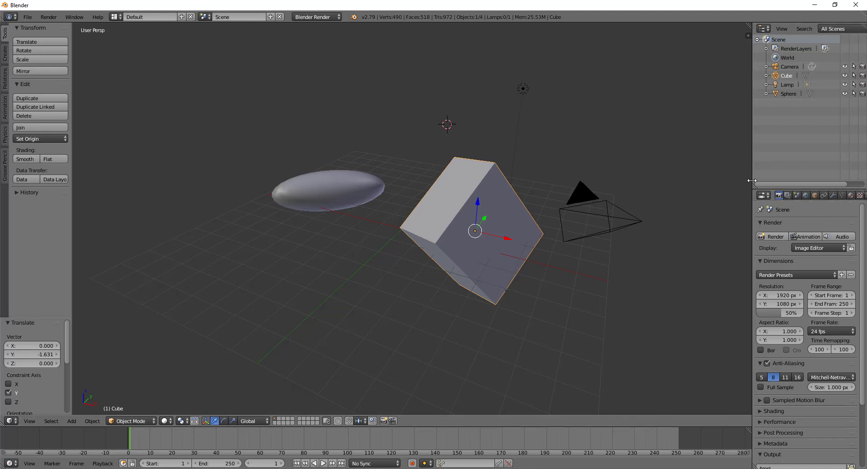
left_click_drag(753, 183, 710, 183)
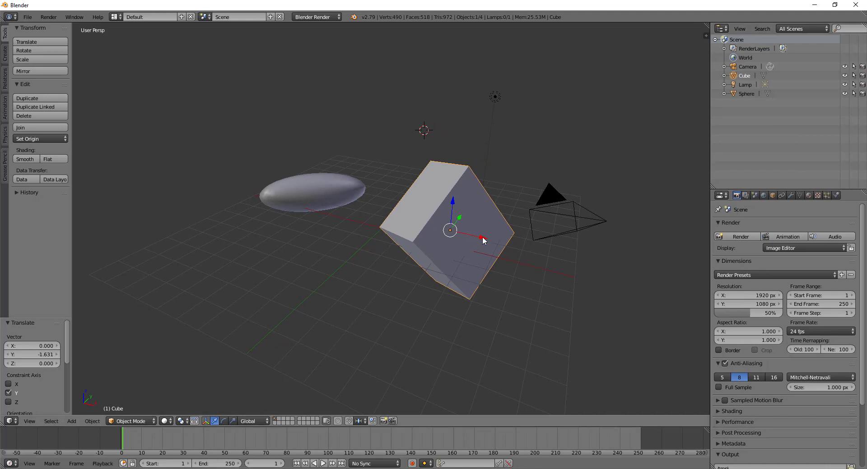
Rename the cube's material to 'HalloichbineineFarbe' in the Material tab.
left_click(809, 196)
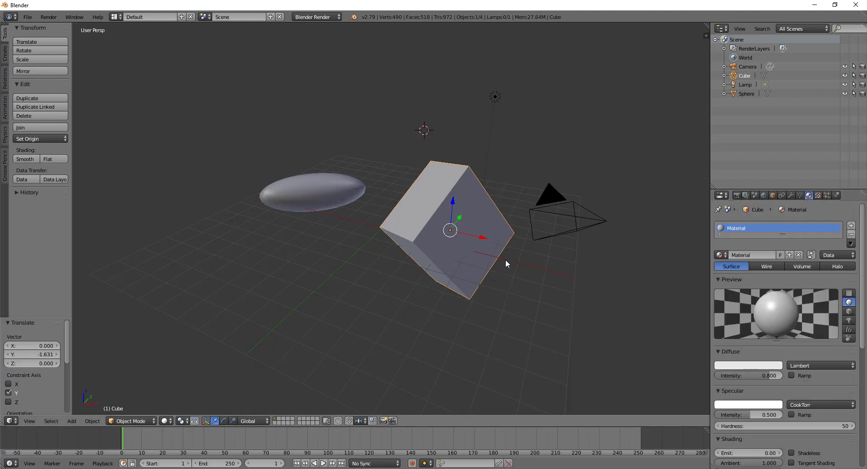
mouse_move(505, 263)
middle_mouse_down()
mouse_move(504, 238)
mouse_move(489, 231)
middle_mouse_up()
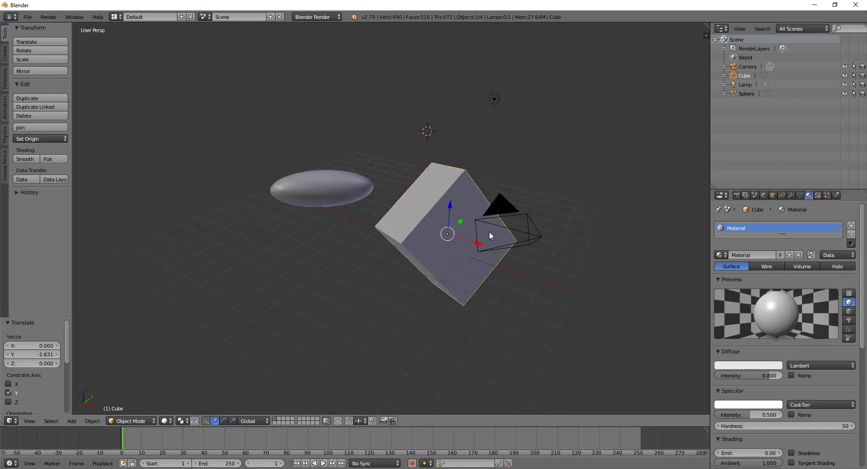
double_click(753, 227)
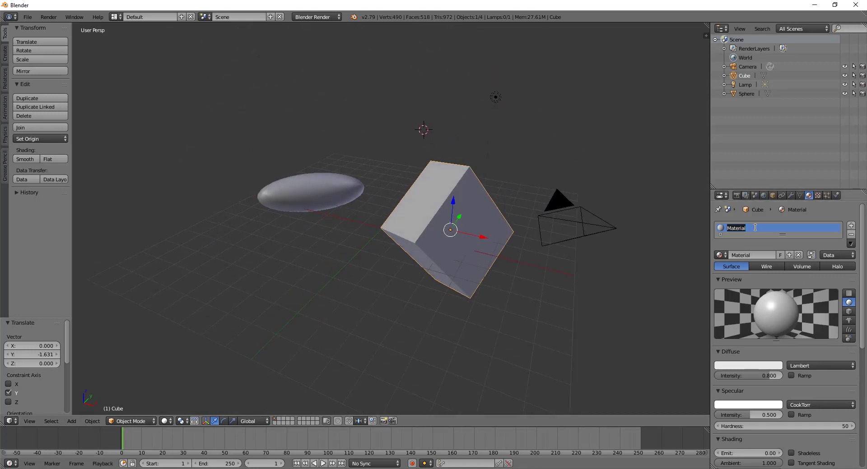
type("HalloichbineineFar")
type("be")
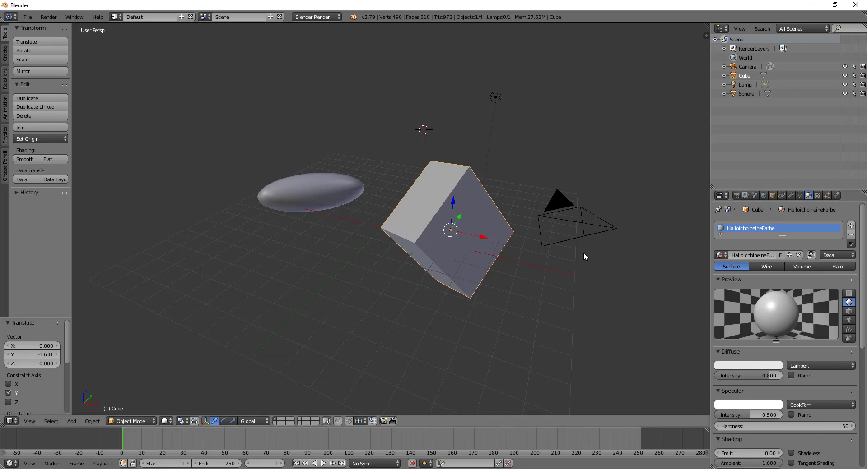
middle_click_drag(583, 253, 506, 223)
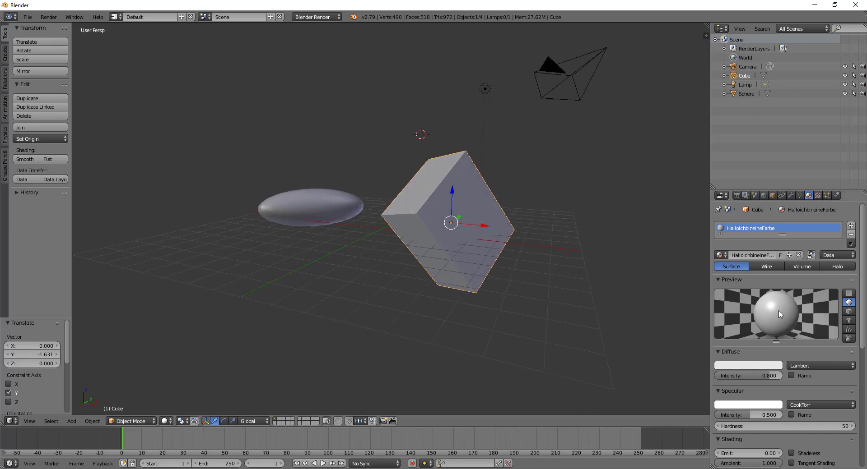
left_click(740, 365)
Set the cube material's diffuse colour to bright blue, entering RGB values of 5 and adjusting the wheel.
left_click(745, 367)
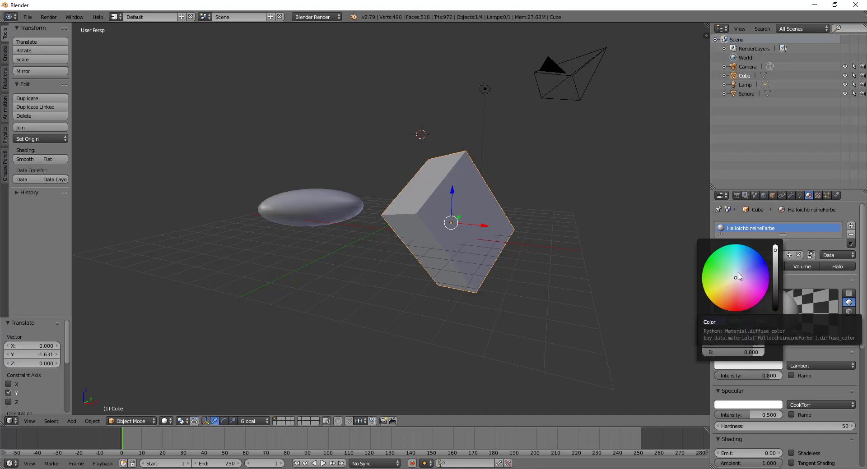
mouse_move(738, 280)
left_mouse_down()
mouse_move(742, 270)
mouse_move(768, 287)
mouse_move(739, 265)
left_mouse_up()
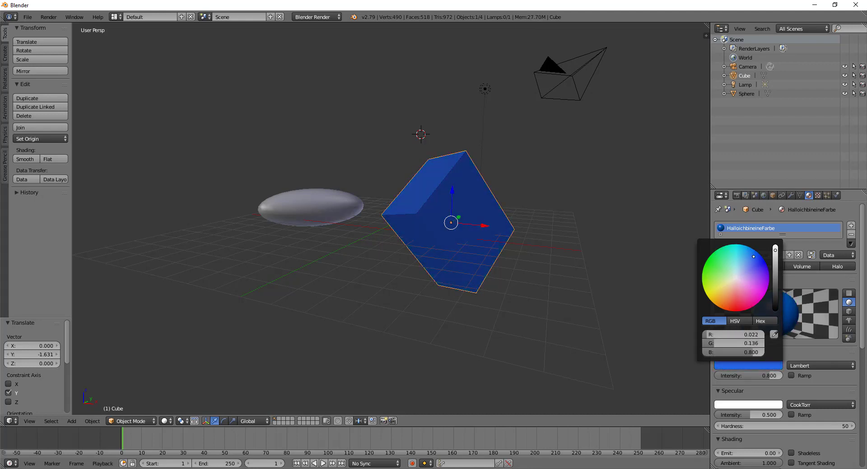
mouse_move(738, 265)
left_mouse_down()
mouse_move(702, 273)
mouse_move(745, 251)
left_mouse_up()
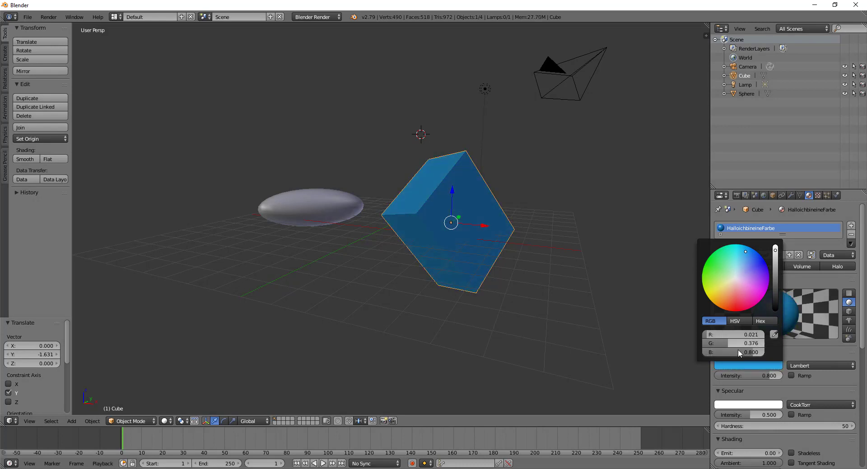
left_click(732, 334)
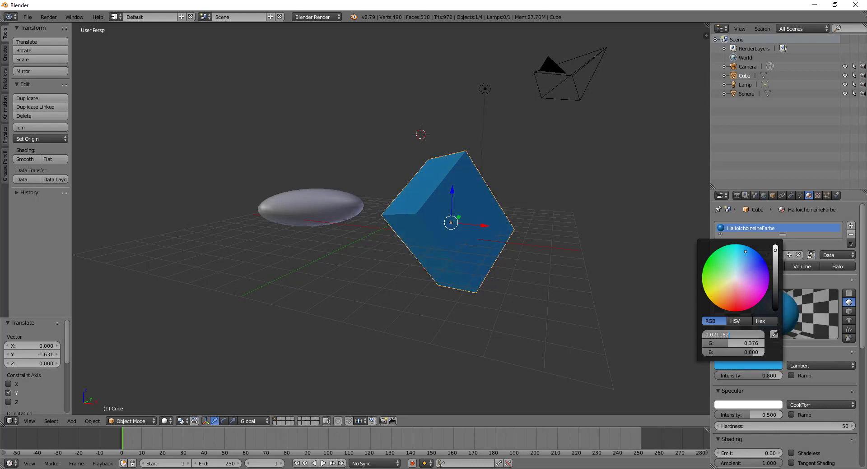
type("5")
key("Tab")
type("5")
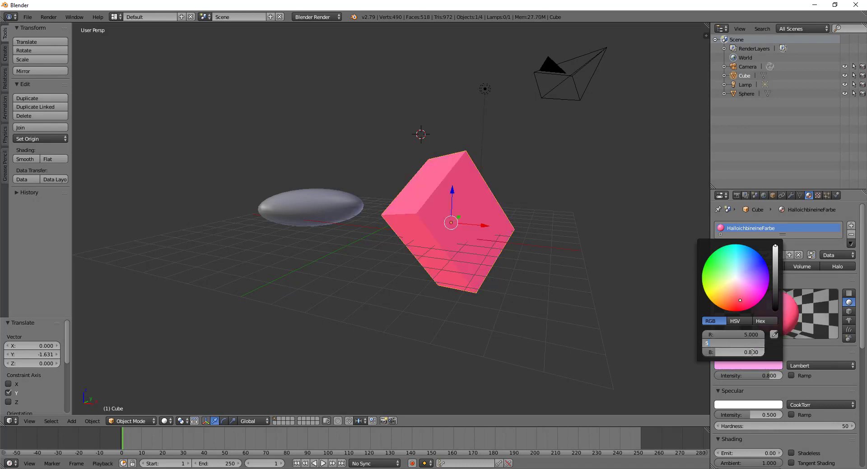
key("Return")
left_click(753, 353)
type("5")
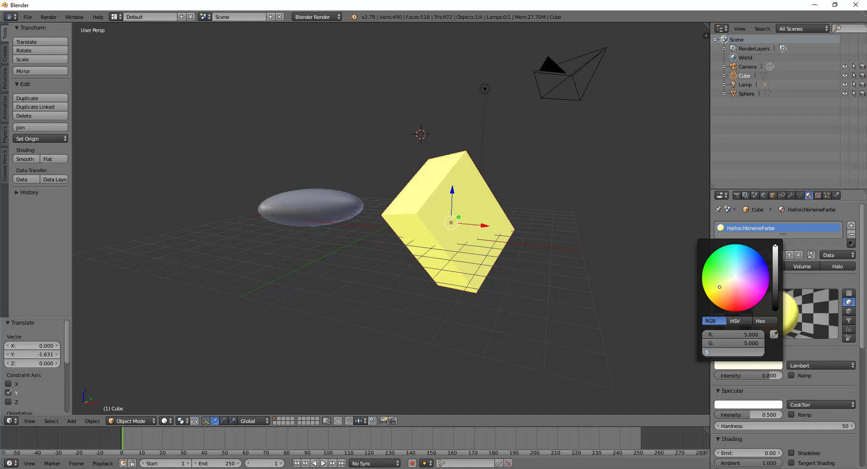
key("Return")
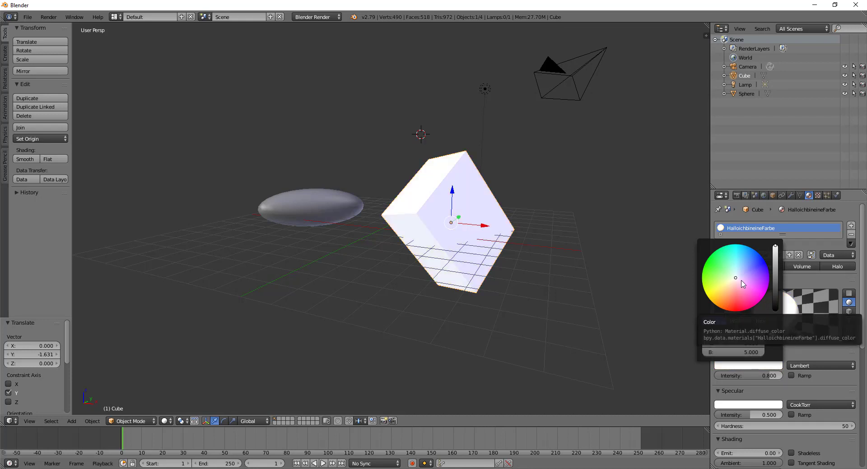
mouse_move(737, 272)
left_mouse_down()
mouse_move(720, 255)
mouse_move(769, 284)
mouse_move(756, 252)
left_mouse_up()
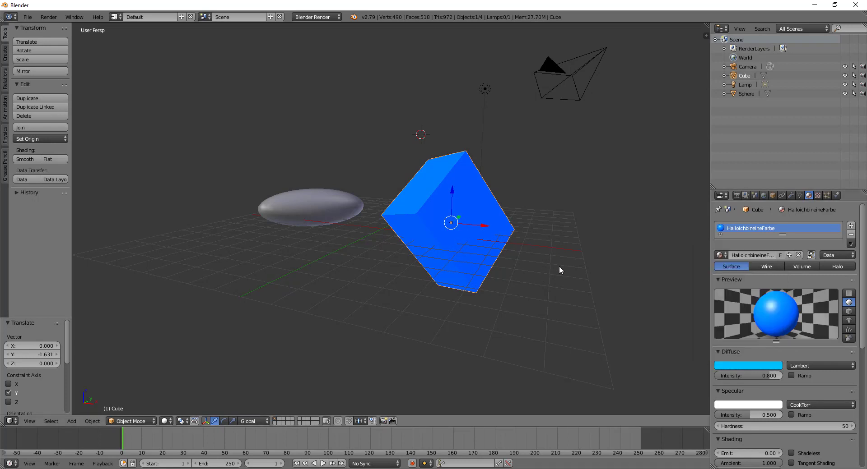
Select the flattened sphere, add a new material to it and set its diffuse colour to red.
mouse_move(560, 266)
middle_mouse_down()
mouse_move(513, 264)
mouse_move(569, 264)
middle_mouse_up()
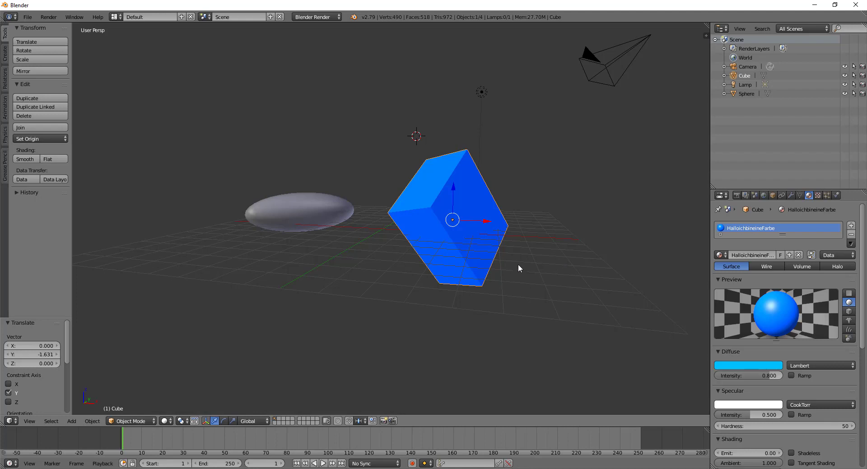
mouse_move(518, 264)
middle_mouse_down()
mouse_move(475, 286)
mouse_move(524, 279)
middle_mouse_up()
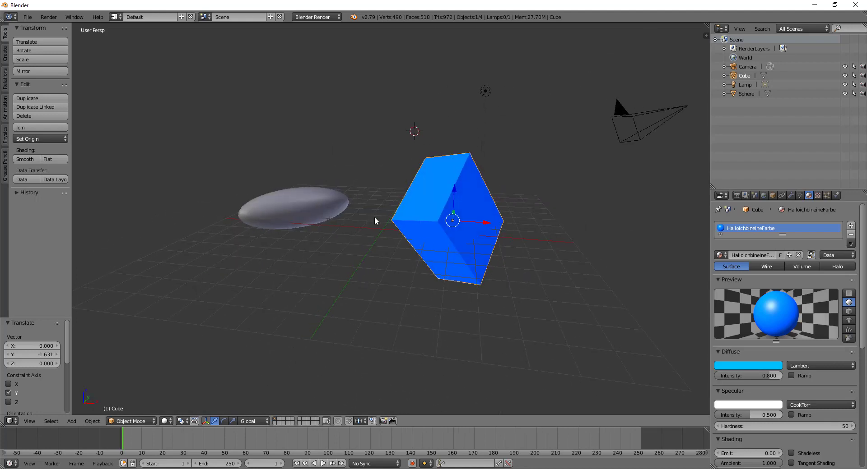
left_click(304, 205)
right_click(304, 205)
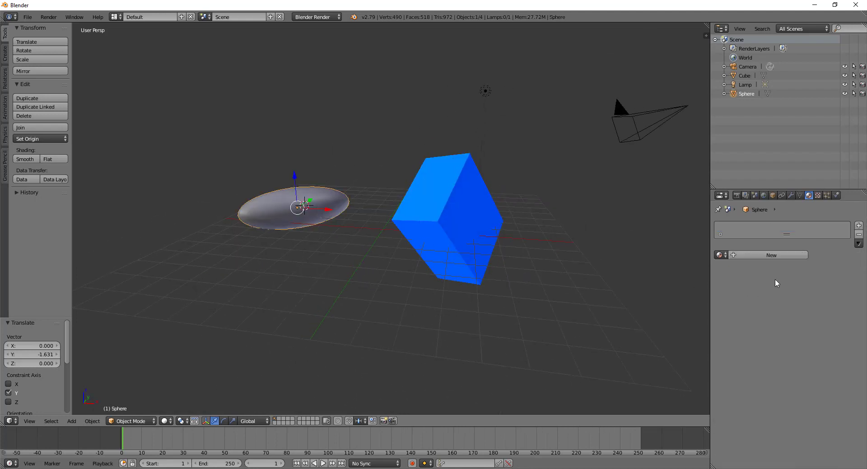
left_click(785, 255)
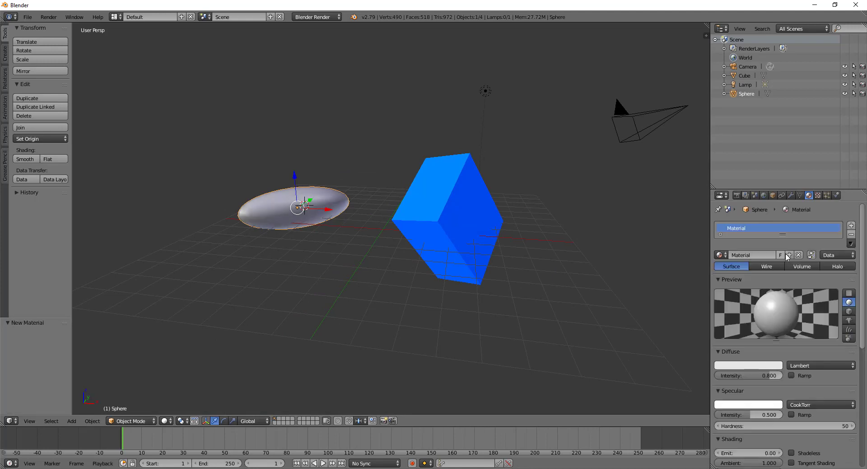
mouse_move(229, 200)
middle_mouse_down()
mouse_move(282, 199)
mouse_move(299, 236)
middle_mouse_up()
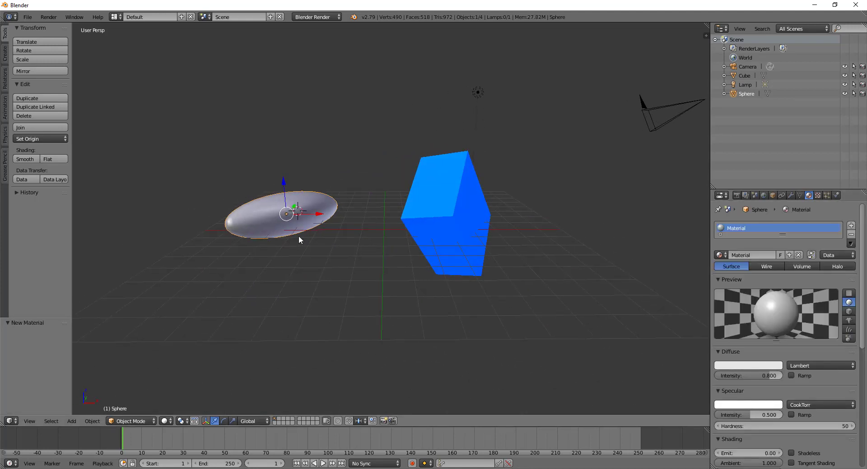
left_click(748, 366)
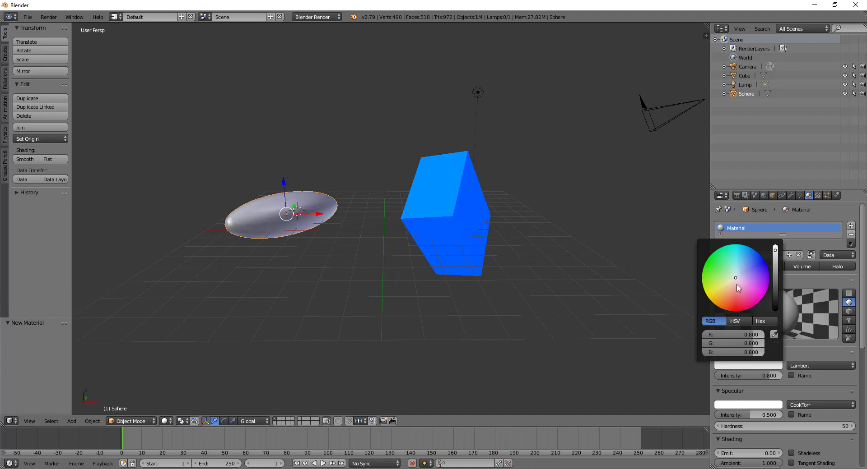
left_click(737, 311)
Select the cube again.
mouse_move(421, 259)
middle_mouse_down()
mouse_move(346, 262)
mouse_move(401, 269)
middle_mouse_up()
left_click(479, 194)
right_click(456, 215)
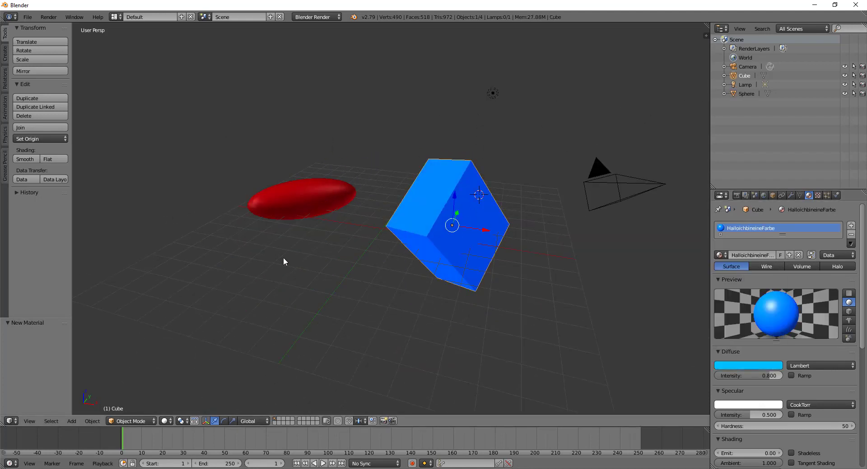
Enlarge the Properties editor upward to show more of the cube material's settings.
mouse_move(673, 353)
middle_mouse_down()
mouse_move(606, 348)
mouse_move(596, 332)
middle_mouse_up()
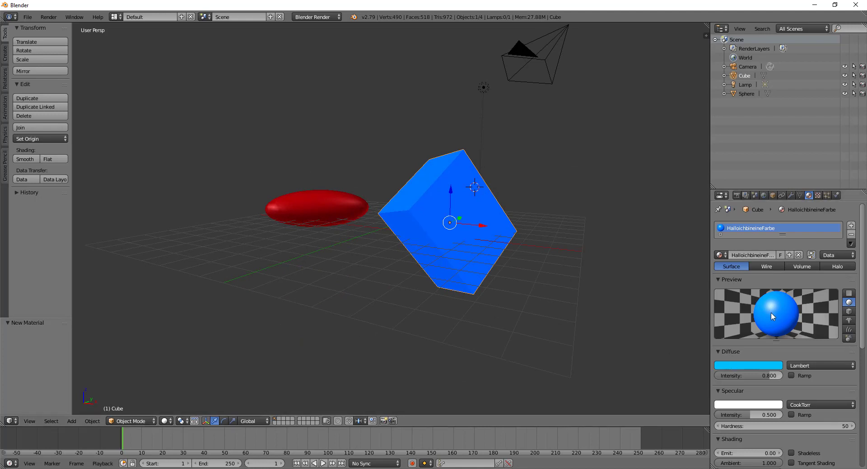
mouse_move(543, 235)
middle_mouse_down()
mouse_move(470, 208)
mouse_move(501, 226)
mouse_move(502, 248)
middle_mouse_up()
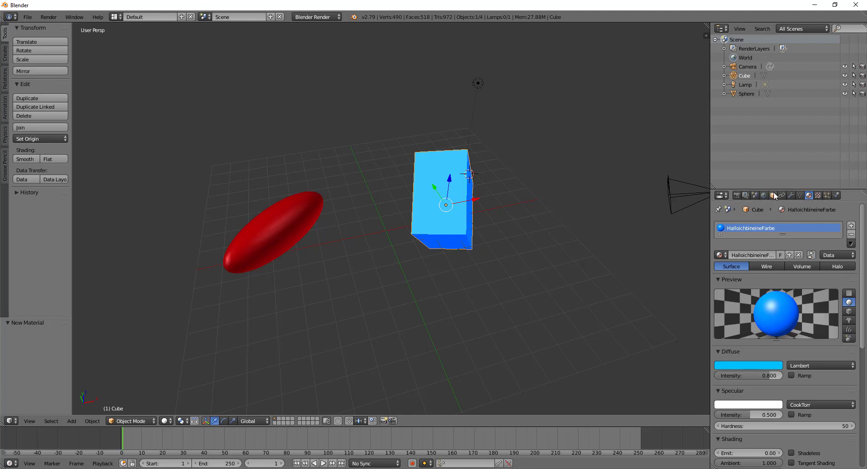
left_click_drag(773, 187, 774, 107)
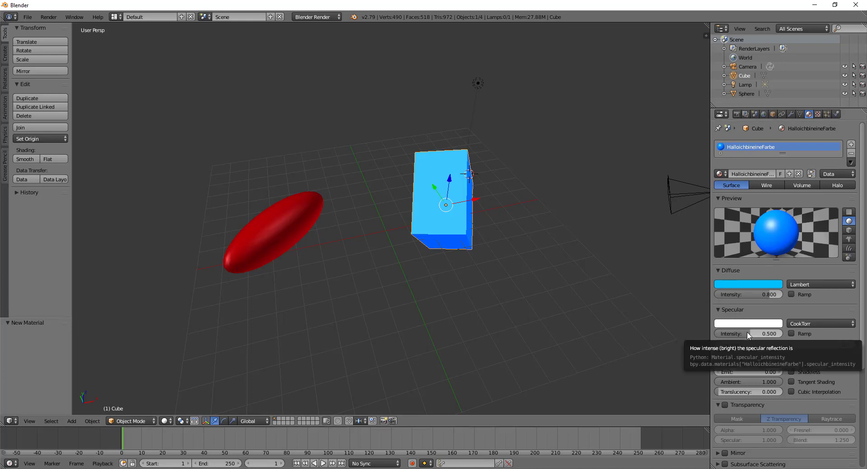
Adjust the cube material's specular intensity, settling at 0.531 after briefly dropping to 0.
mouse_move(748, 335)
left_mouse_down()
mouse_move(757, 335)
mouse_move(723, 335)
mouse_move(773, 334)
left_mouse_up()
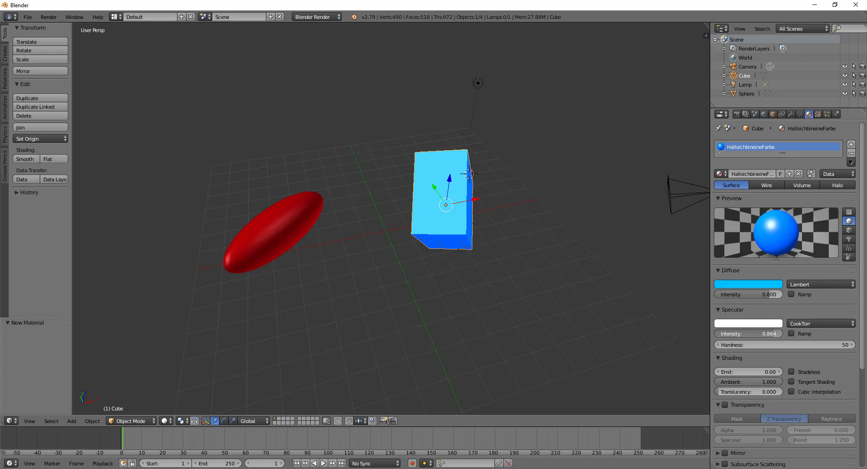
left_click_drag(773, 334, 777, 334)
left_click_drag(777, 334, 716, 335)
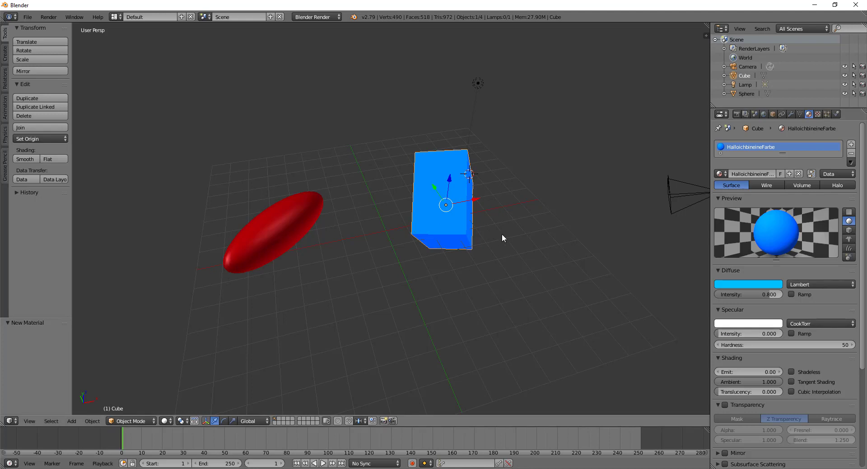
mouse_move(539, 245)
middle_mouse_down()
mouse_move(497, 241)
mouse_move(478, 227)
mouse_move(518, 236)
middle_mouse_up()
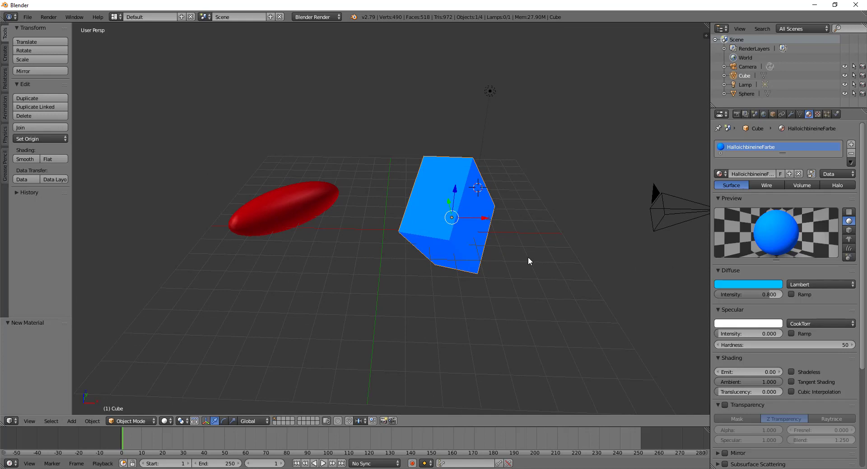
left_click_drag(736, 334, 772, 334)
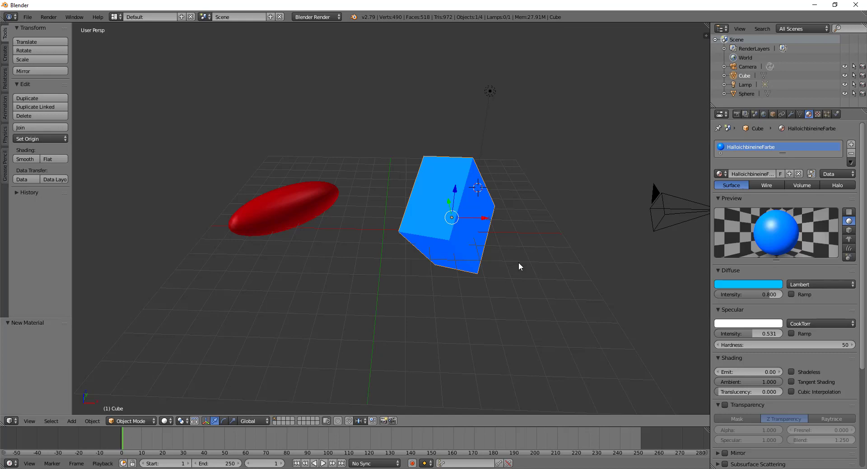
Move the blue cube -0.929 along the X axis, viewing the scene from several angles.
mouse_move(487, 261)
middle_mouse_down()
mouse_move(452, 210)
mouse_move(461, 230)
middle_mouse_up()
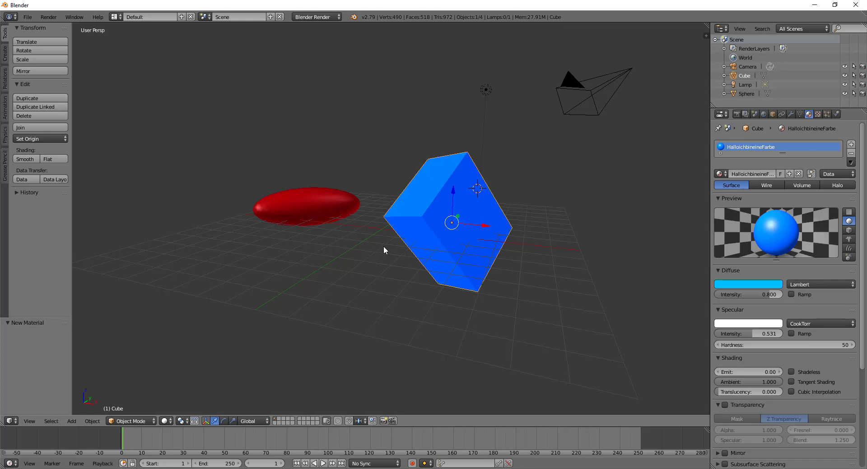
mouse_move(384, 246)
middle_mouse_down()
mouse_move(427, 222)
mouse_move(436, 243)
middle_mouse_up()
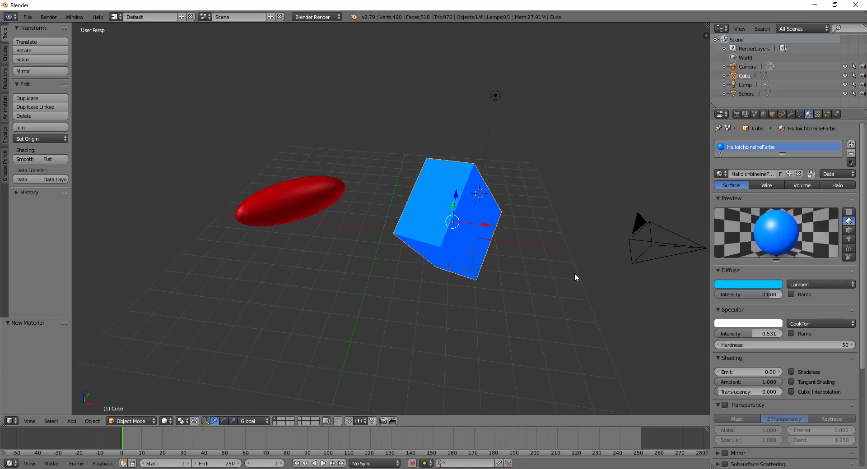
mouse_move(530, 168)
middle_mouse_down()
mouse_move(516, 228)
mouse_move(391, 233)
mouse_move(529, 229)
middle_mouse_up()
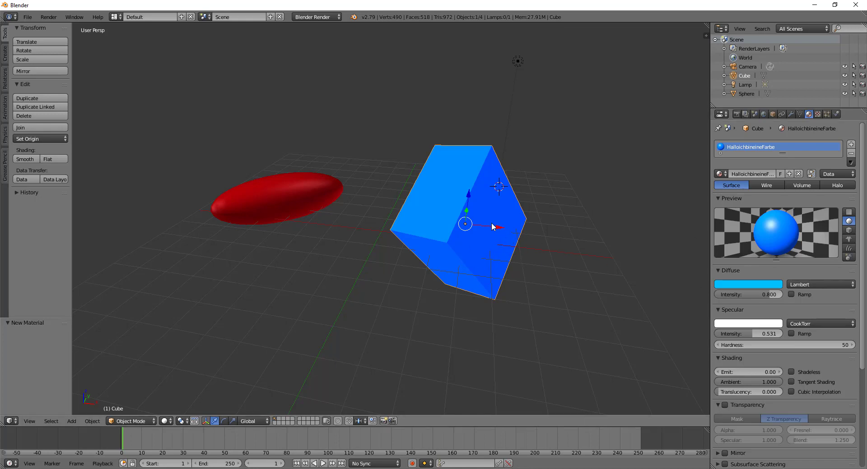
middle_click_drag(518, 248, 489, 240)
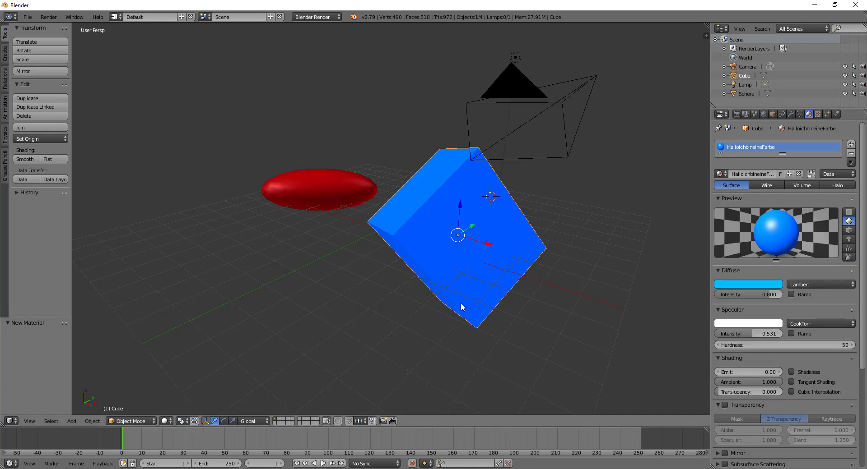
mouse_move(460, 303)
middle_mouse_down()
mouse_move(524, 301)
mouse_move(526, 309)
middle_mouse_up()
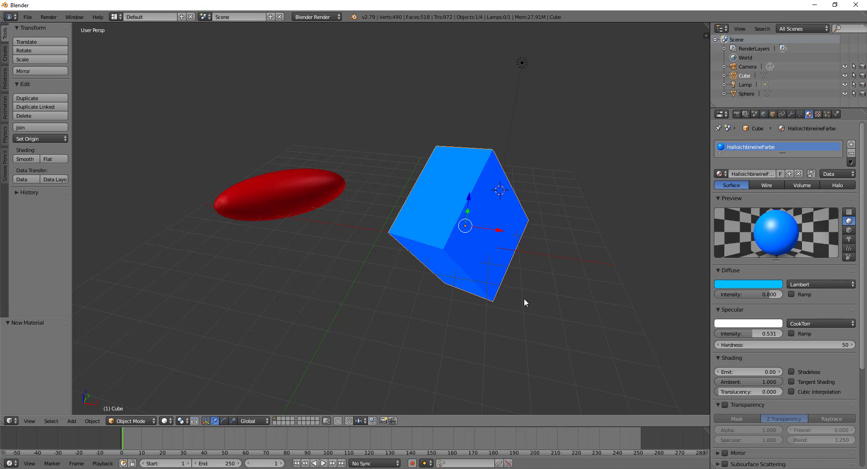
left_click_drag(497, 232, 468, 229)
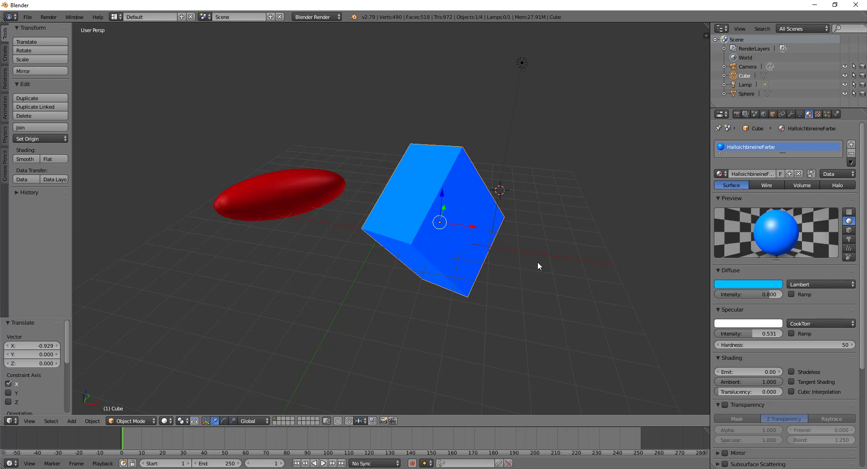
middle_click_drag(484, 224, 390, 247)
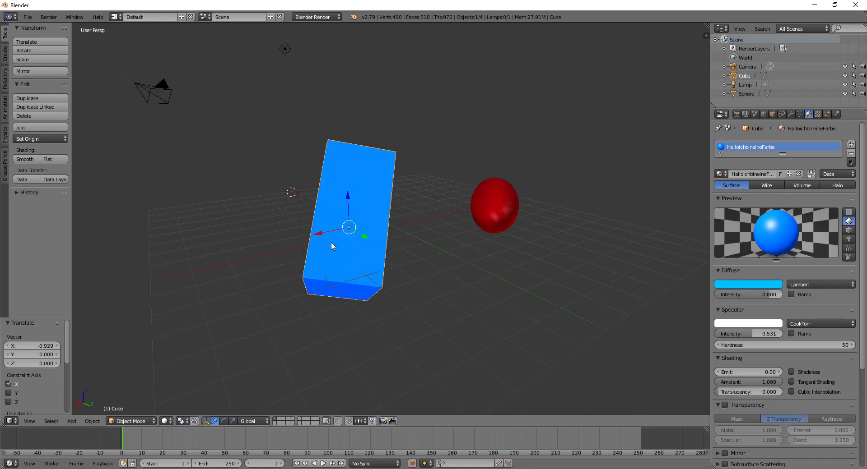